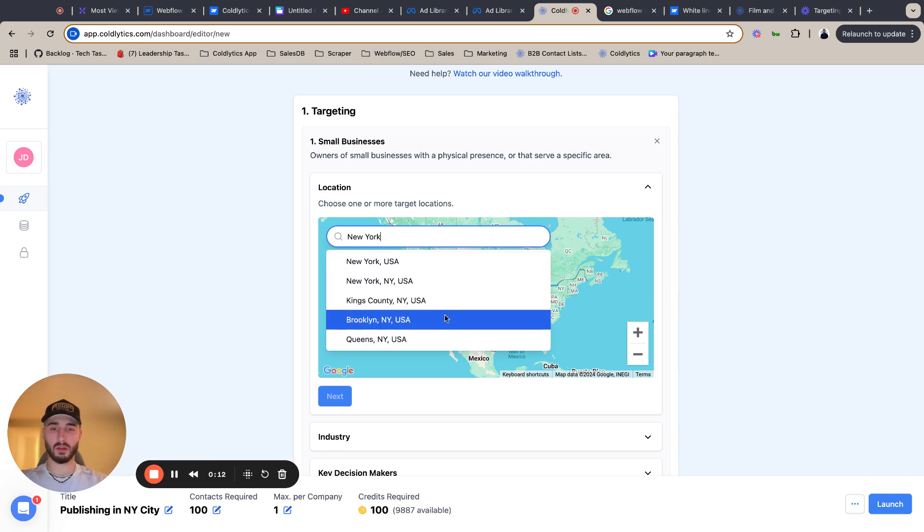
- Add New York, NY, USA with a 30-mile radius as the target location and proceed to the industry settings
click(442, 280)
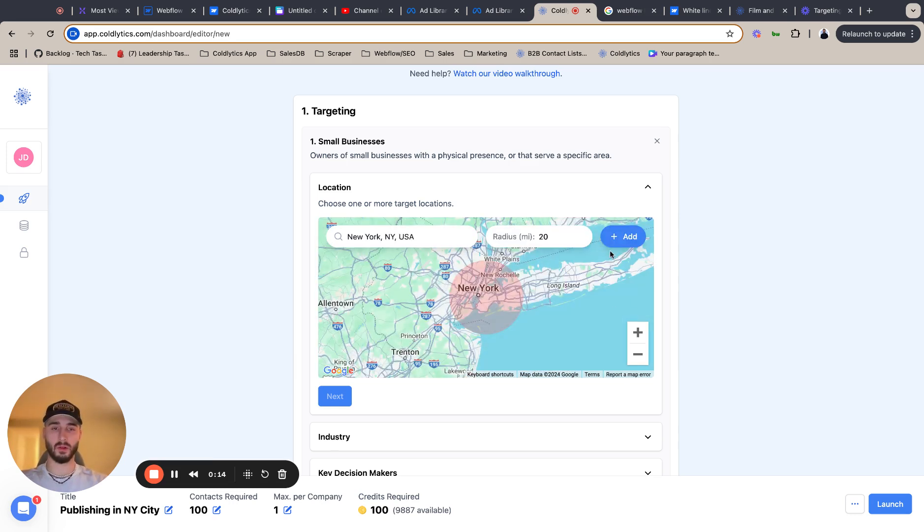
click(581, 233)
click(582, 232)
click(582, 232)
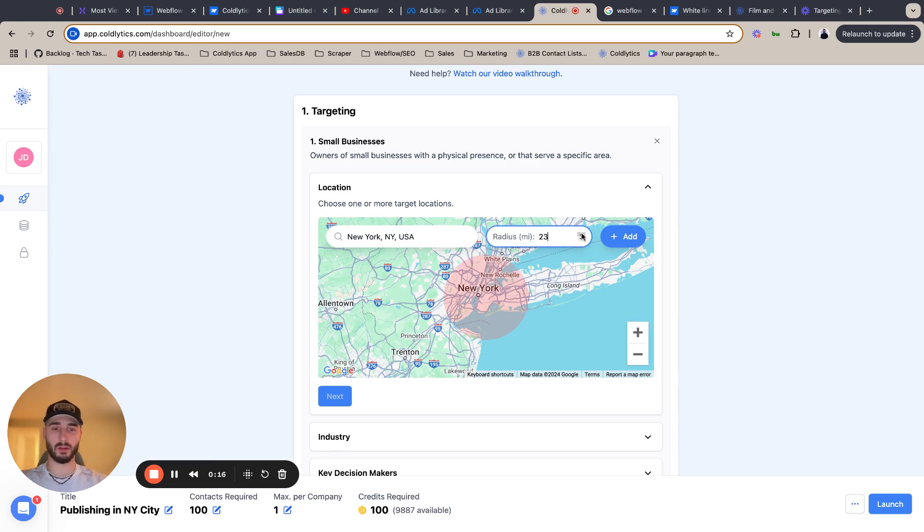
click(581, 232)
click(582, 233)
click(581, 233)
click(582, 233)
click(581, 232)
click(581, 233)
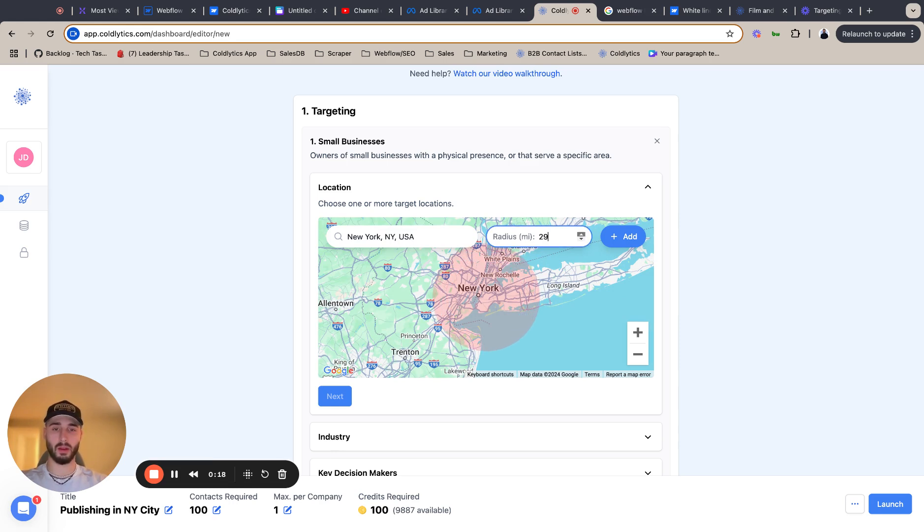
click(581, 233)
click(623, 236)
scroll(390, 431, down, 3)
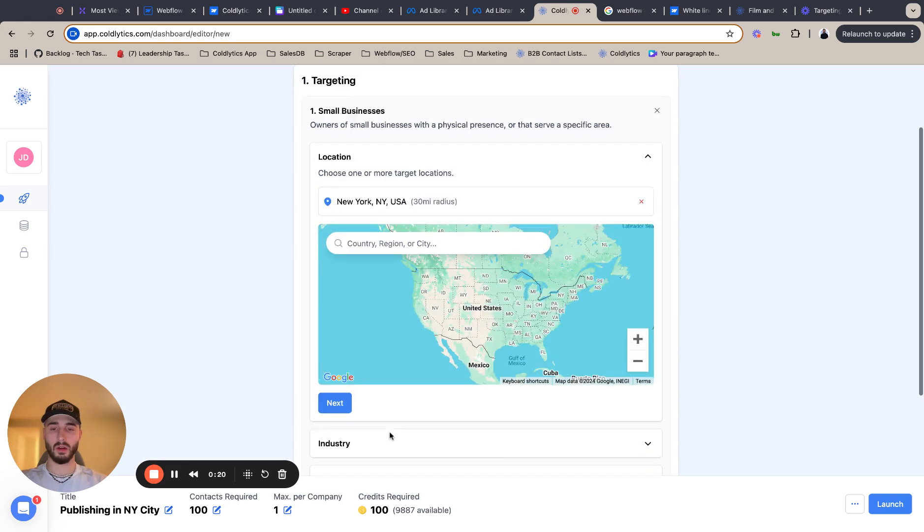
click(326, 331)
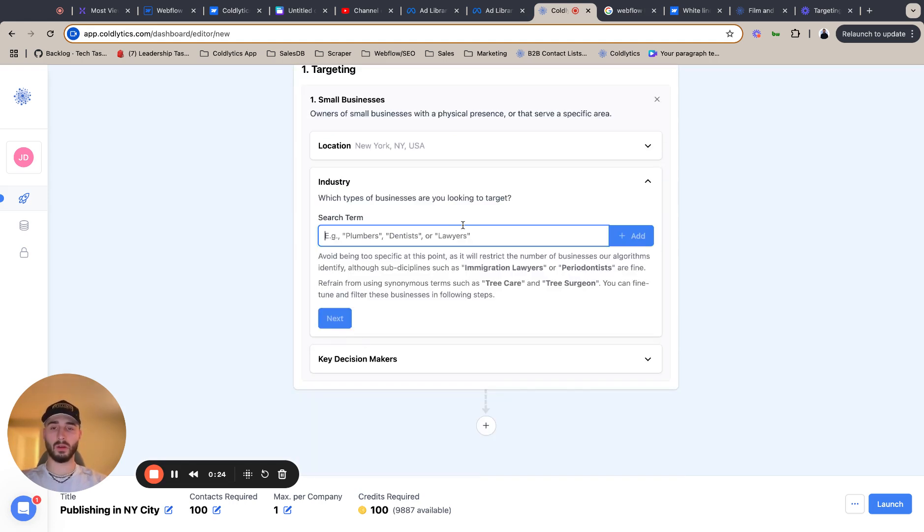
- Add "Publishing" as the industry search term and proceed to the key decision makers
text(Publishing)
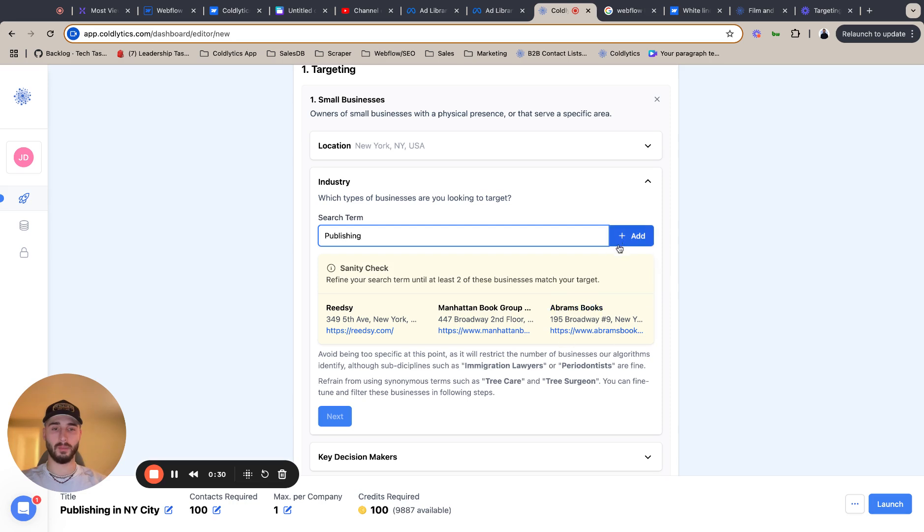
click(619, 246)
click(329, 358)
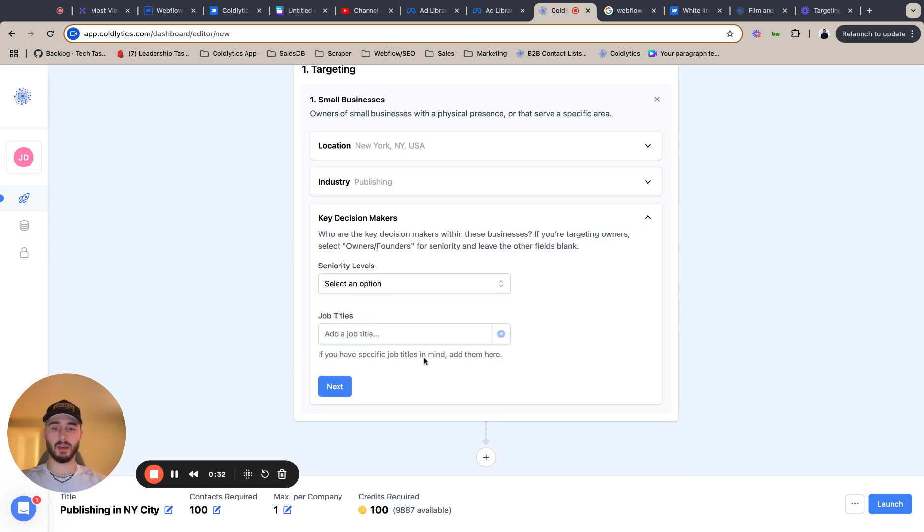
- Target the Owners/Founders and Directors & Executives seniority levels as key decision makers and finish the targeting section
click(418, 283)
click(409, 306)
click(406, 305)
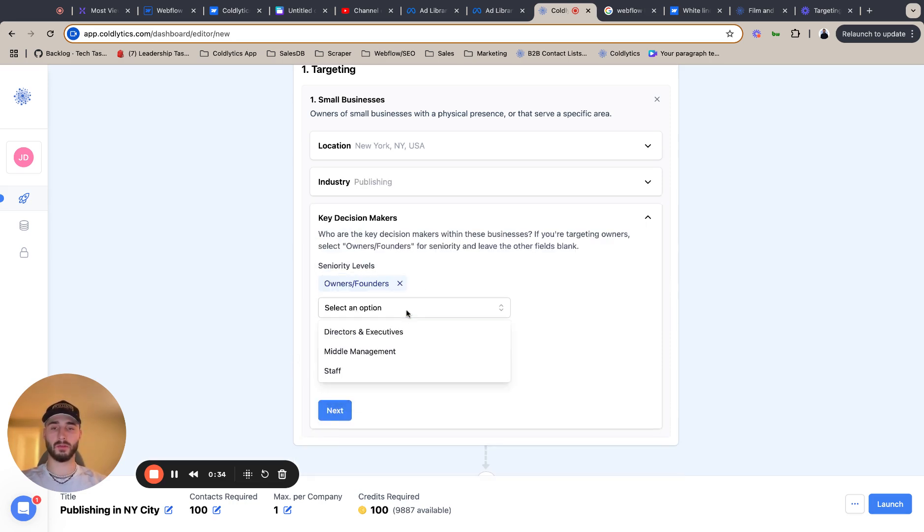
click(407, 331)
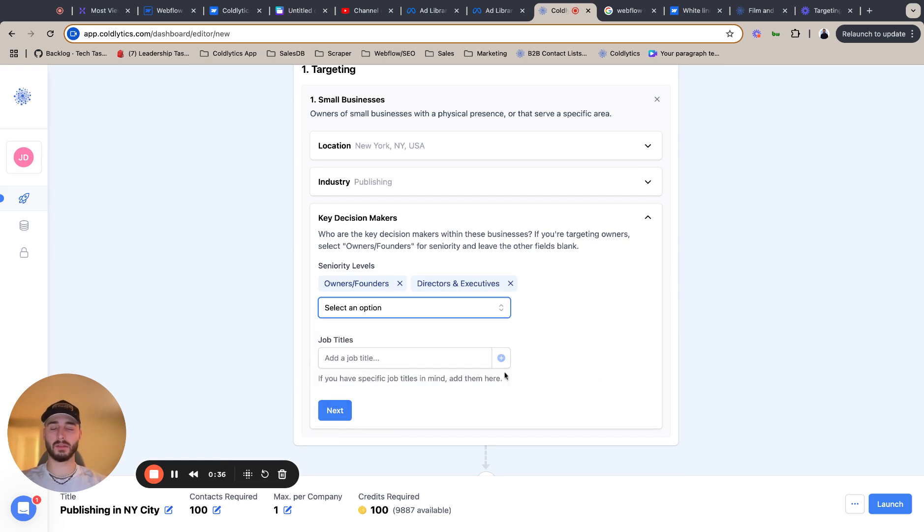
click(346, 411)
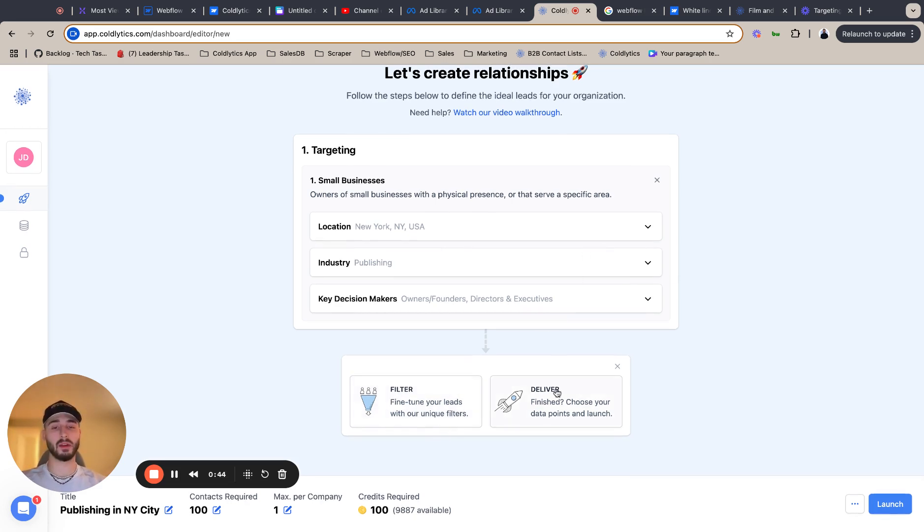
- Add a filter stage after targeting and choose the Revenue filter from the firmographic filters
click(414, 406)
click(425, 279)
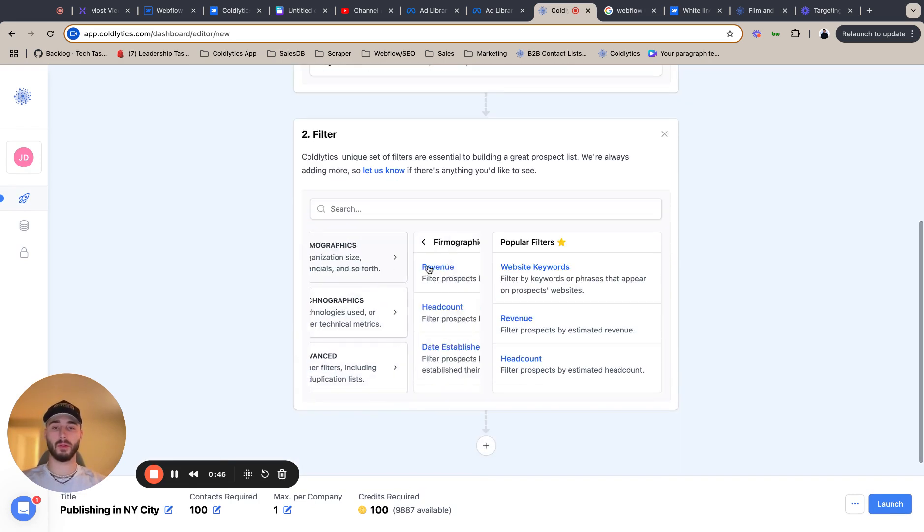
scroll(434, 318, down, 2)
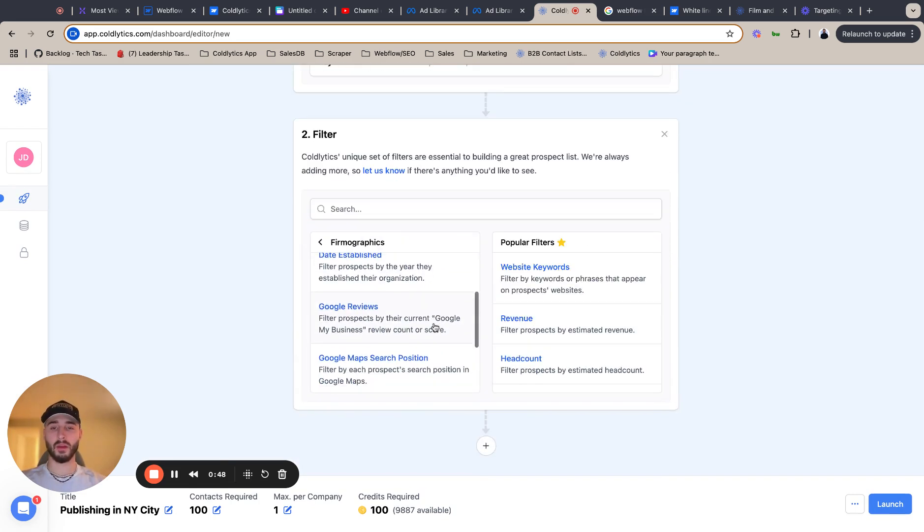
scroll(435, 326, up, 2)
scroll(435, 327, down, 5)
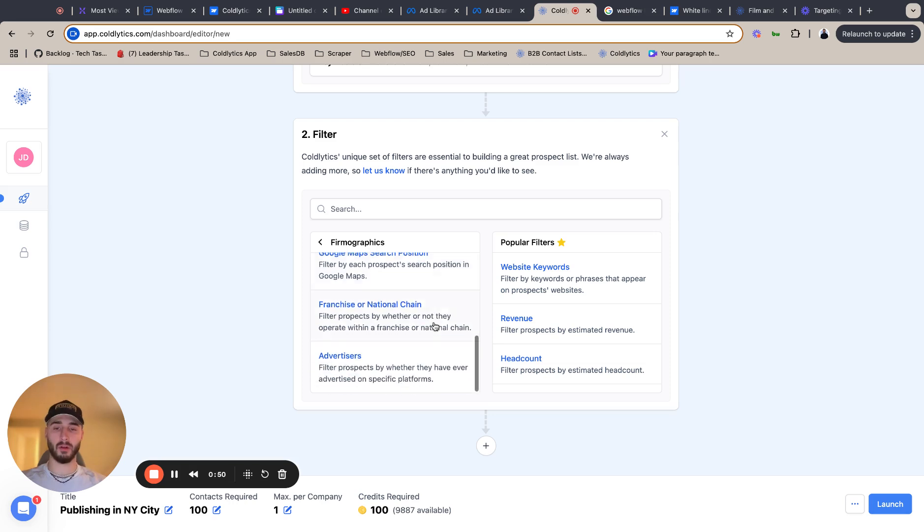
scroll(433, 325, up, 6)
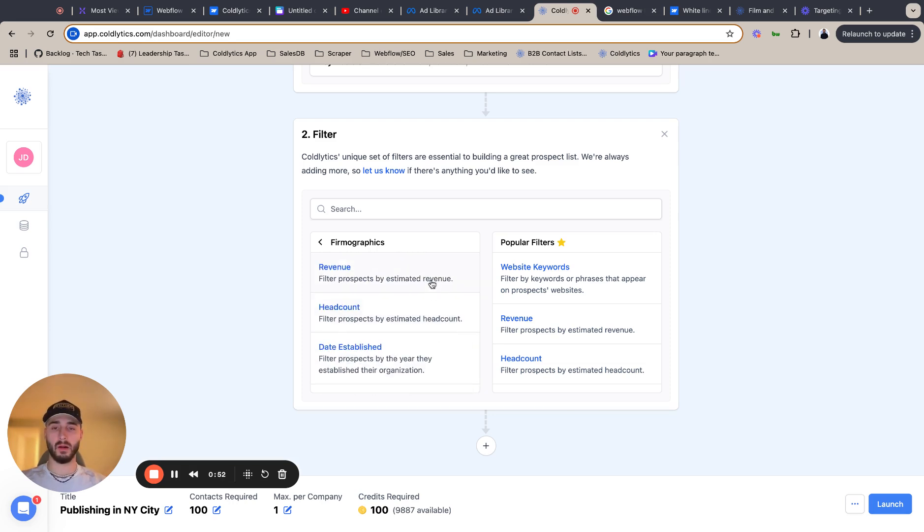
click(429, 279)
- Set the revenue filter to no minimum and a maximum of $10M, and save it
click(364, 323)
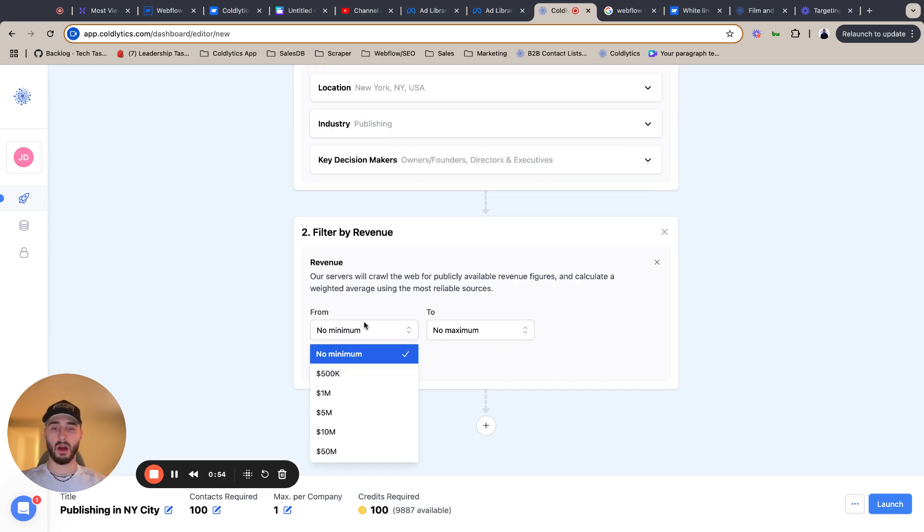
click(365, 350)
click(463, 330)
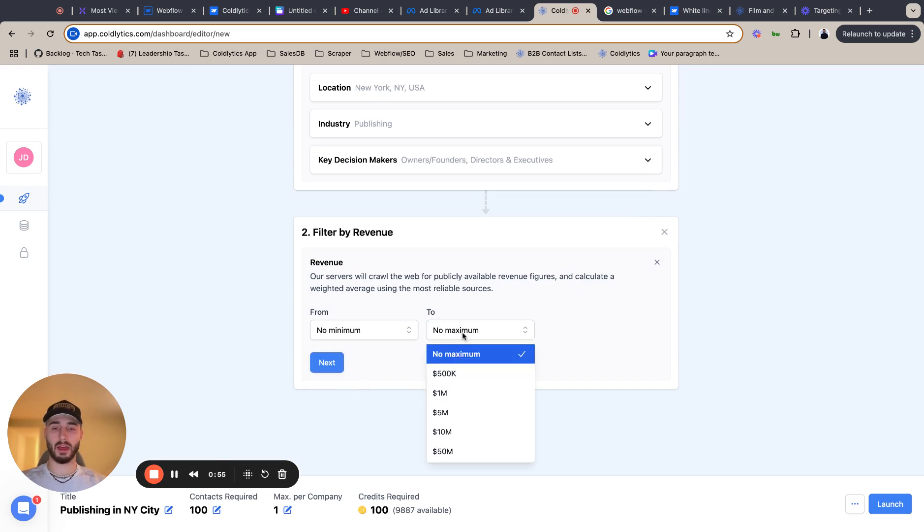
click(461, 418)
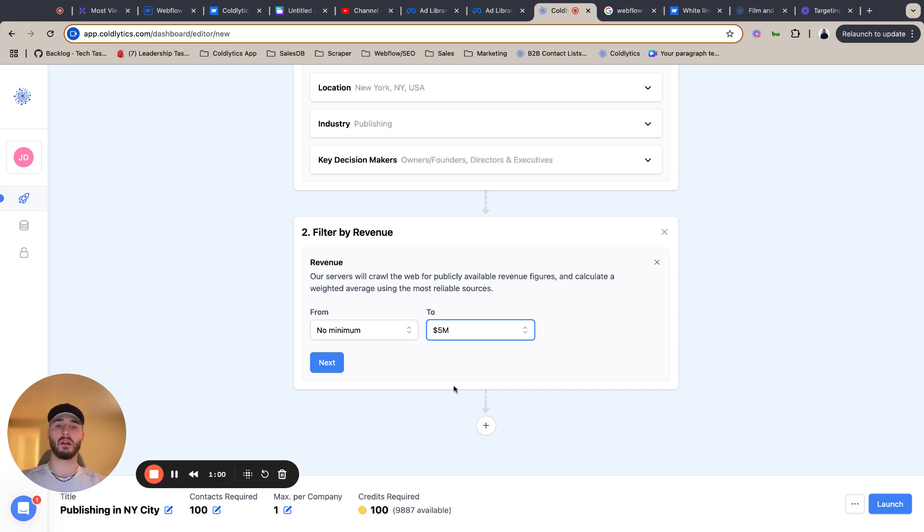
click(450, 326)
click(451, 433)
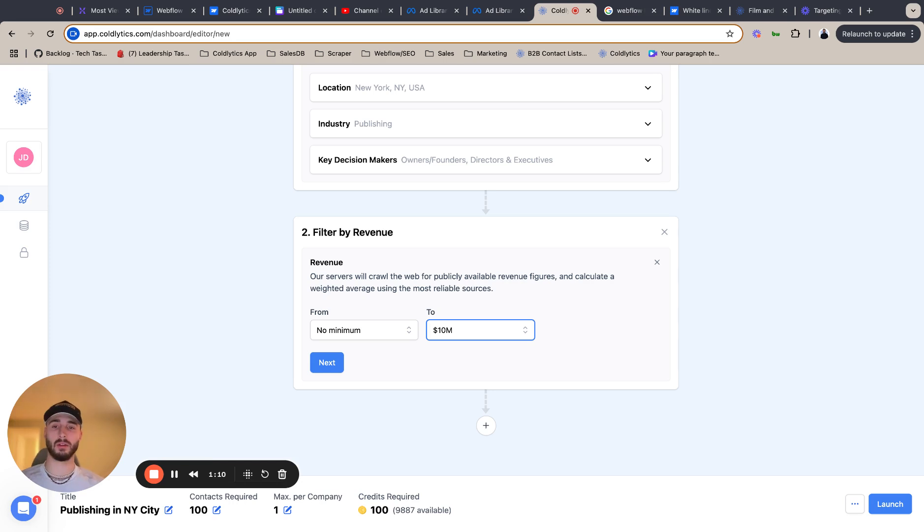
click(325, 362)
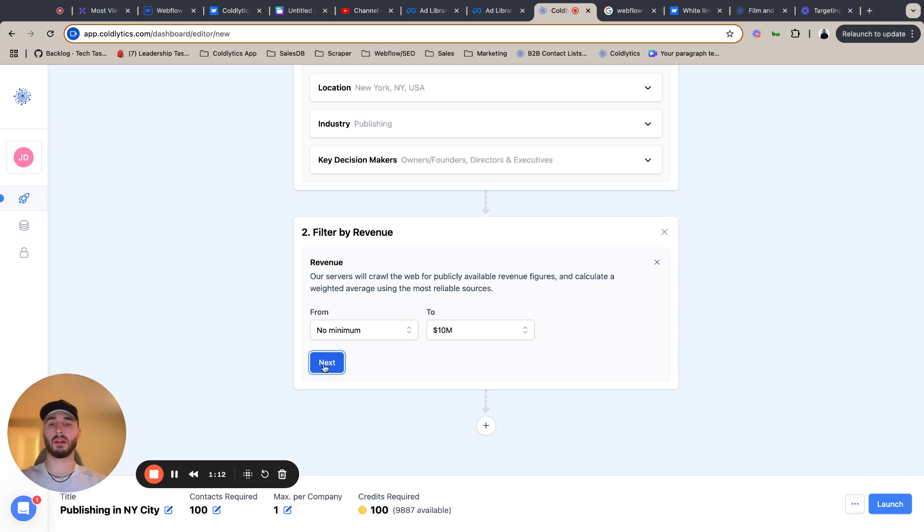
- Add another filter stage and choose the Google Reviews filter from the firmographic filters
click(446, 401)
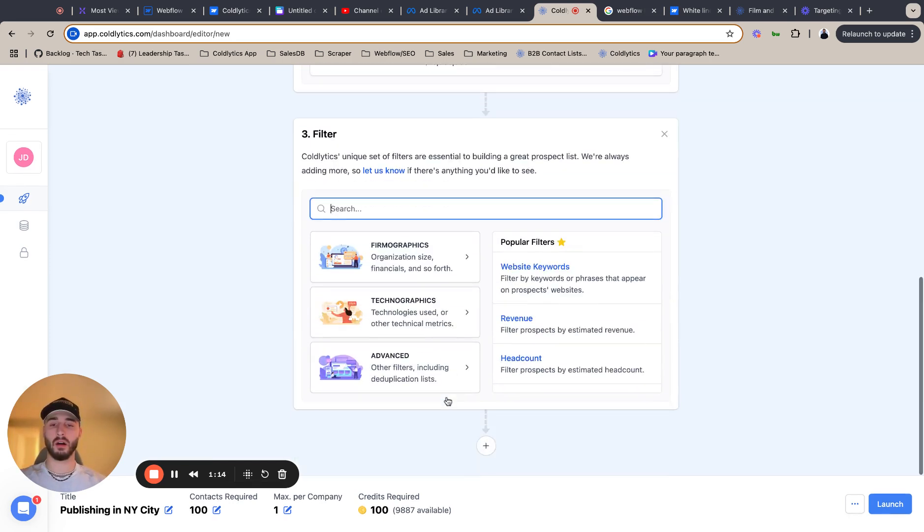
click(388, 262)
scroll(412, 320, down, 3)
scroll(412, 320, down, 2)
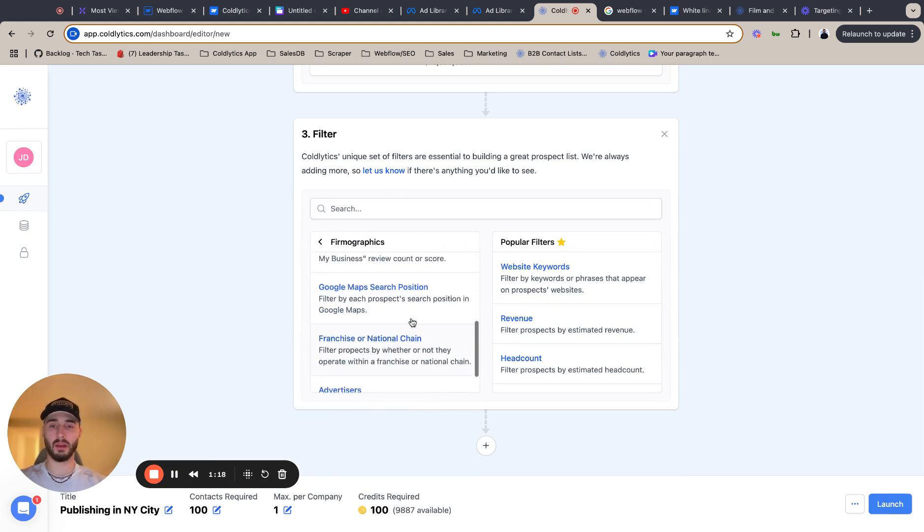
scroll(412, 278, up, 1)
click(412, 279)
- Set the Google review score to a minimum of 3 and a maximum of 5, and save the filter
click(380, 330)
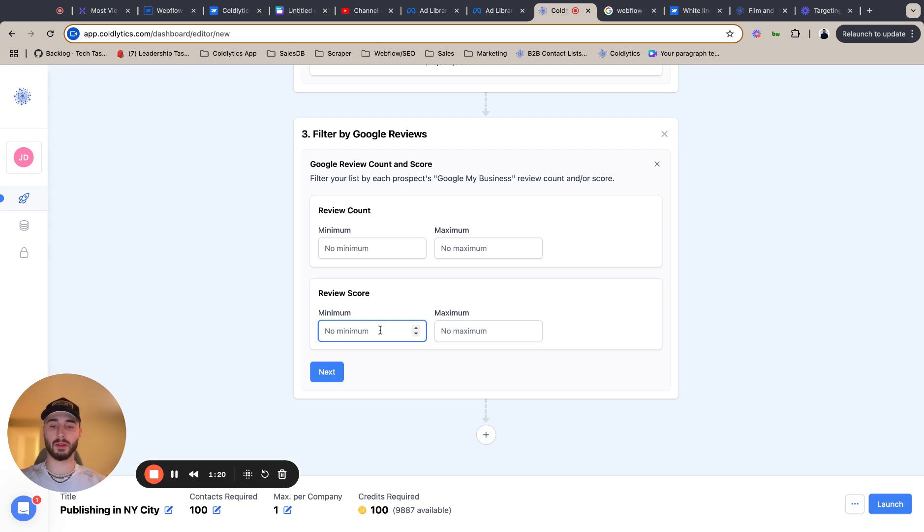
text(3)
click(451, 334)
text(5)
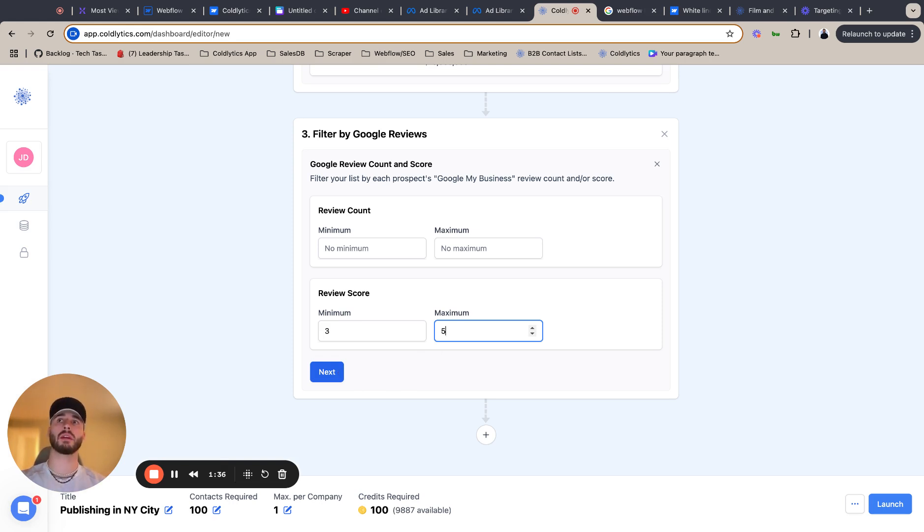
click(323, 372)
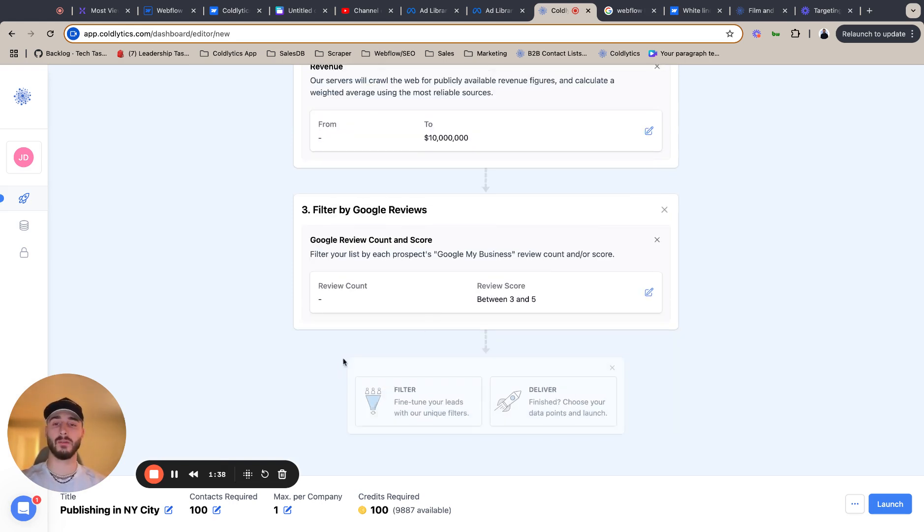
- Add the Deliver stage and reset its auto-selected data points
click(571, 406)
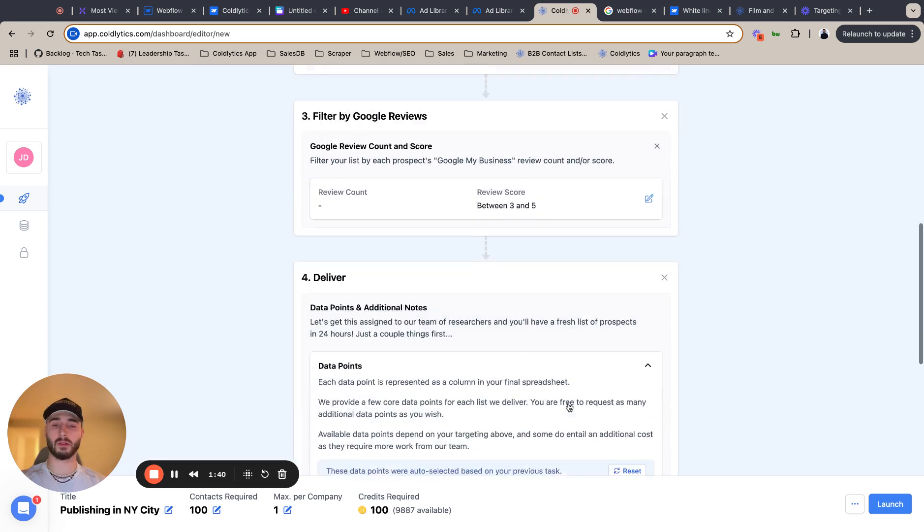
click(630, 307)
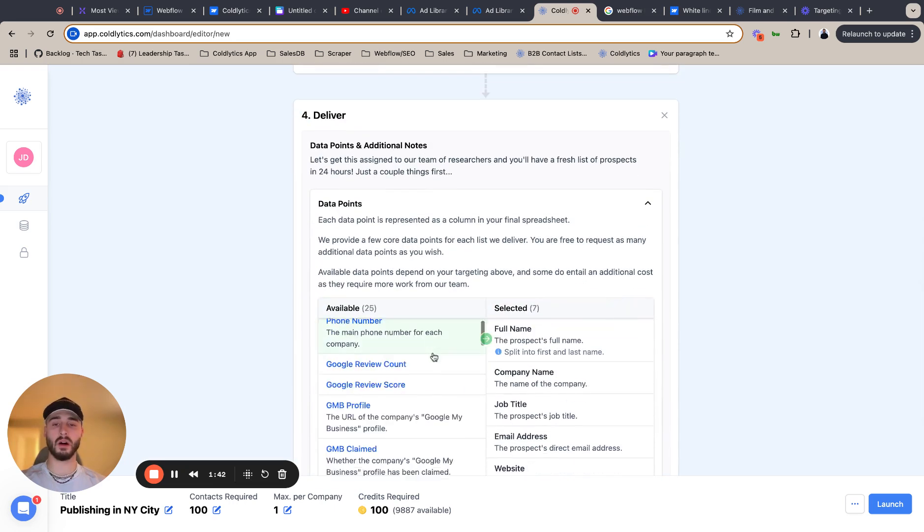
- Add Phone Number, Google Review Count, Google Review Score, GMB Profile and GMB Claimed to the selected data points
scroll(433, 354, down, 2)
scroll(448, 268, down, 1)
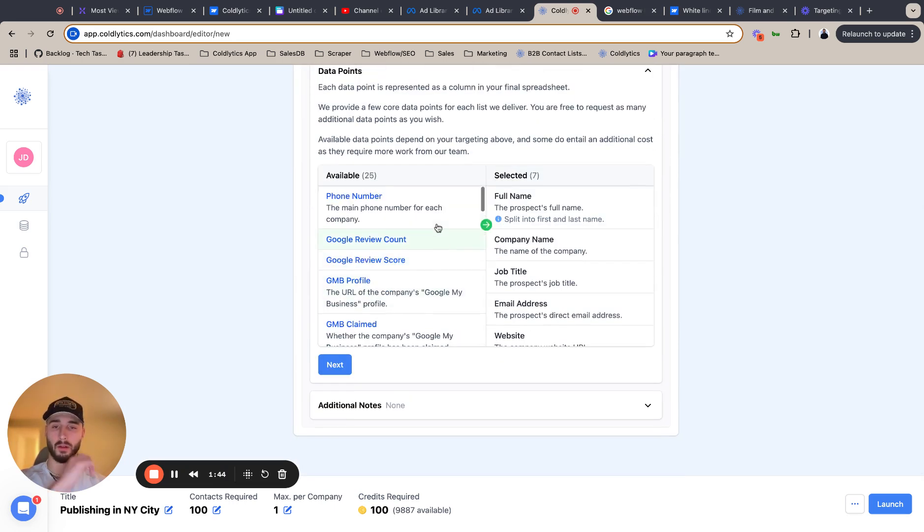
click(431, 211)
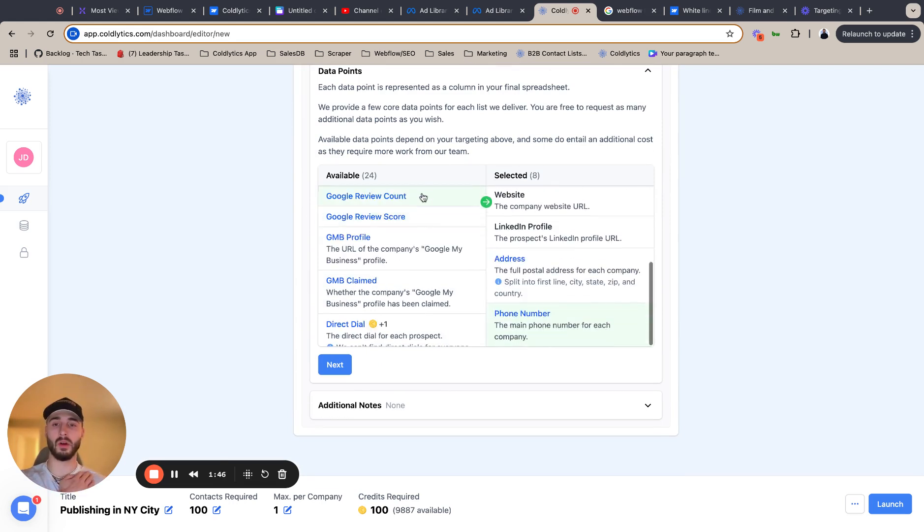
click(423, 195)
click(421, 196)
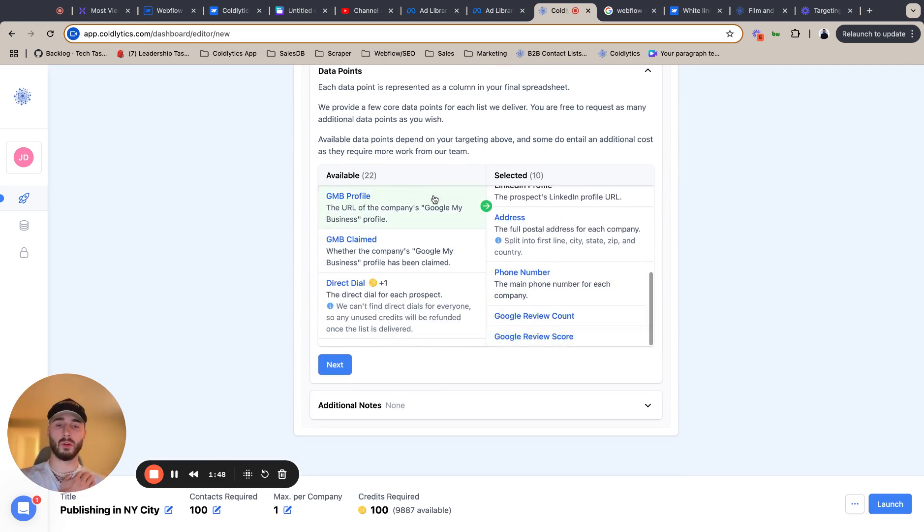
click(403, 208)
click(404, 207)
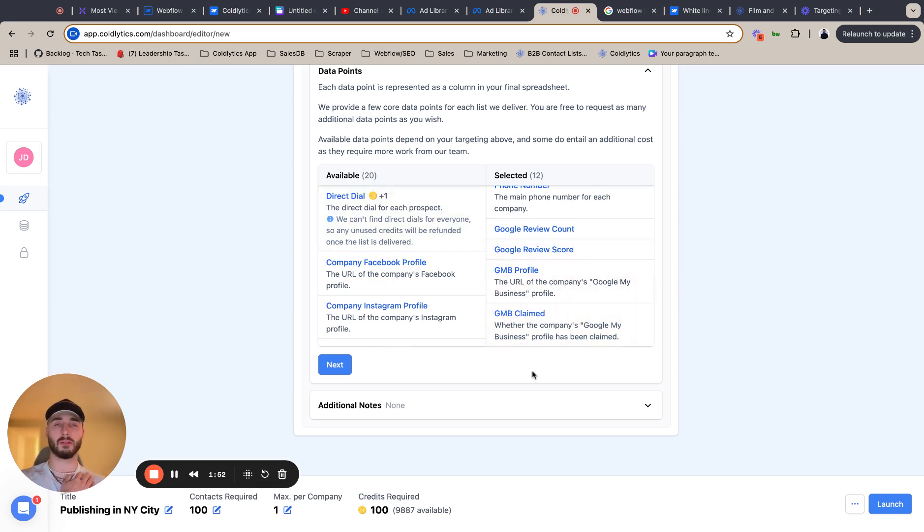
- Look through the available data points and add Company Facebook Profile and Company Instagram Profile to the selection
scroll(439, 309, down, 10)
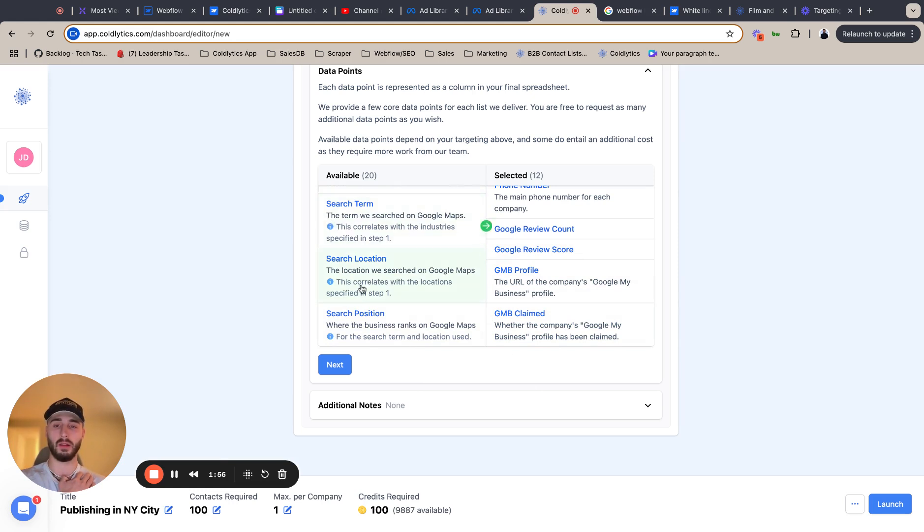
scroll(350, 313, up, 10)
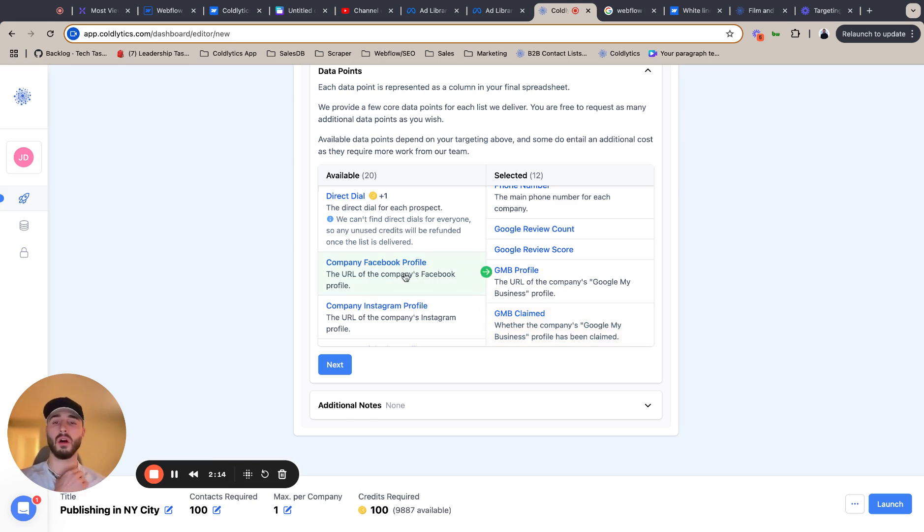
scroll(450, 249, down, 1)
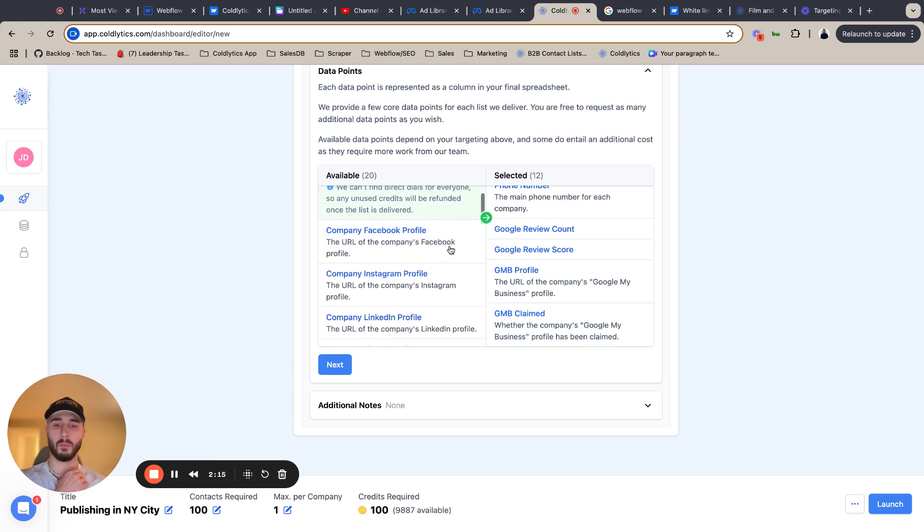
scroll(411, 252, up, 1)
click(412, 252)
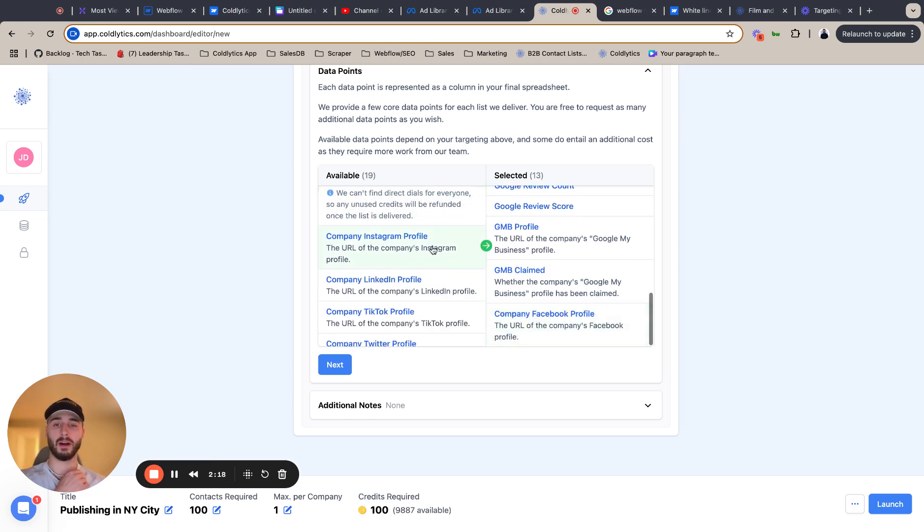
click(433, 247)
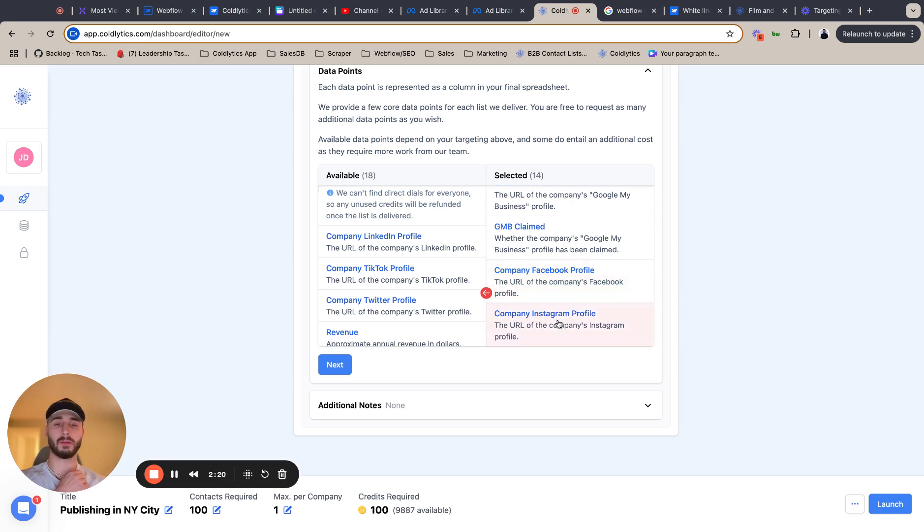
- Add Company LinkedIn Profile, Company TikTok Profile and Company Twitter Profile to the selected data points
click(402, 249)
click(403, 252)
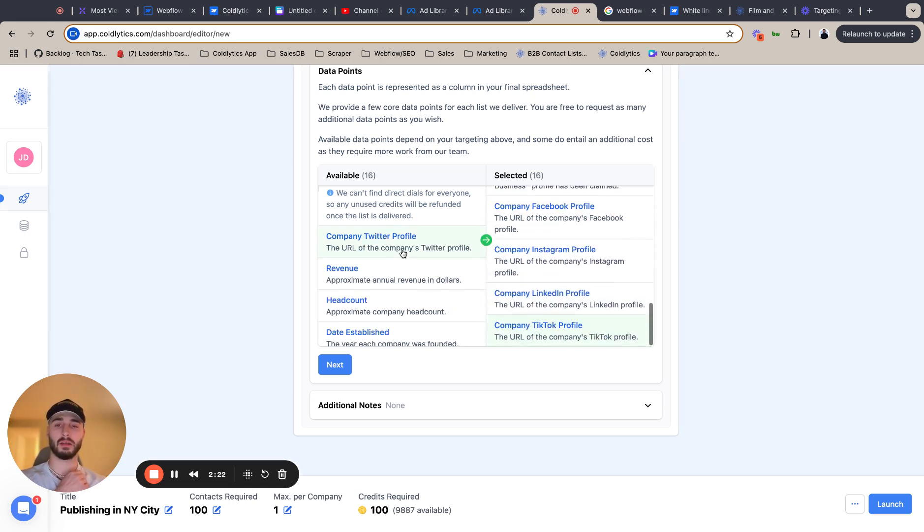
click(403, 253)
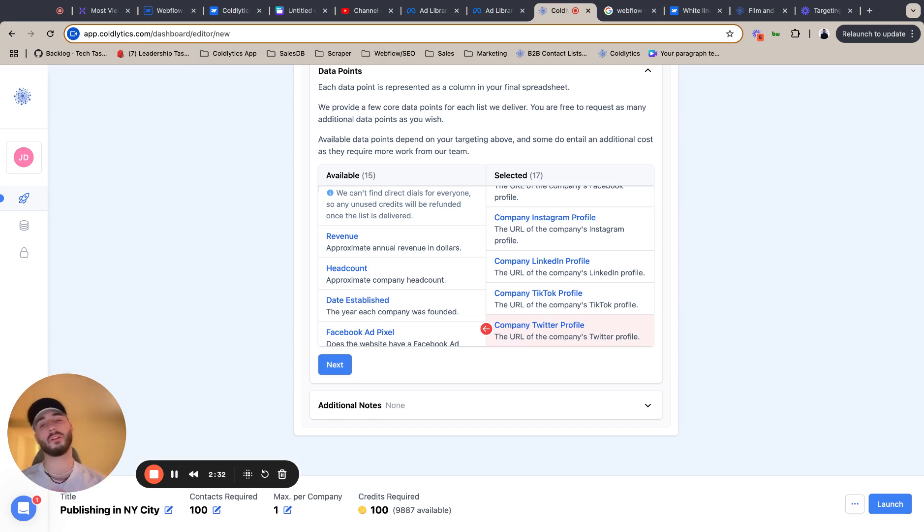
- Review the selected data points and add Revenue, Headcount and Date Established to them
scroll(528, 295, up, 1)
scroll(528, 294, down, 1)
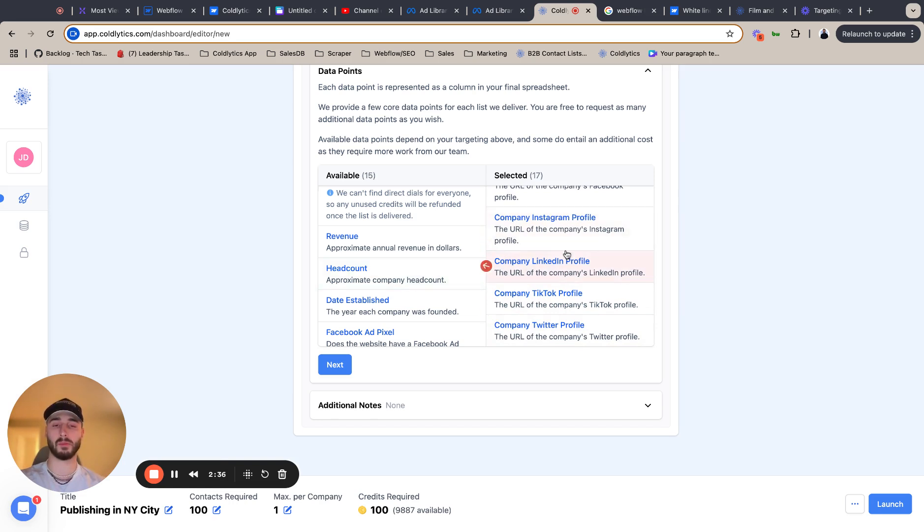
scroll(438, 262, up, 1)
scroll(438, 262, up, 1)
scroll(513, 243, up, 10)
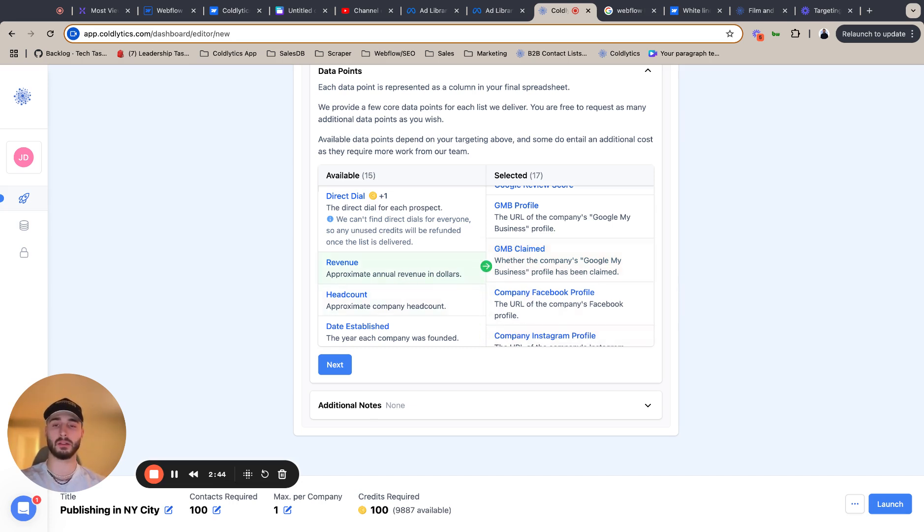
click(412, 273)
click(412, 274)
click(412, 274)
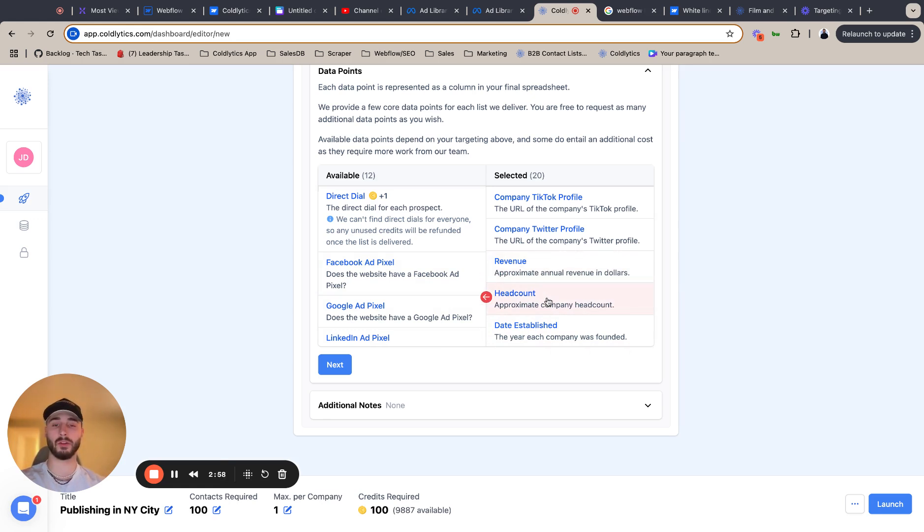
- Add the Facebook, Google, LinkedIn and TikTok Ad Pixel data points to the selection
click(411, 275)
click(411, 274)
click(411, 274)
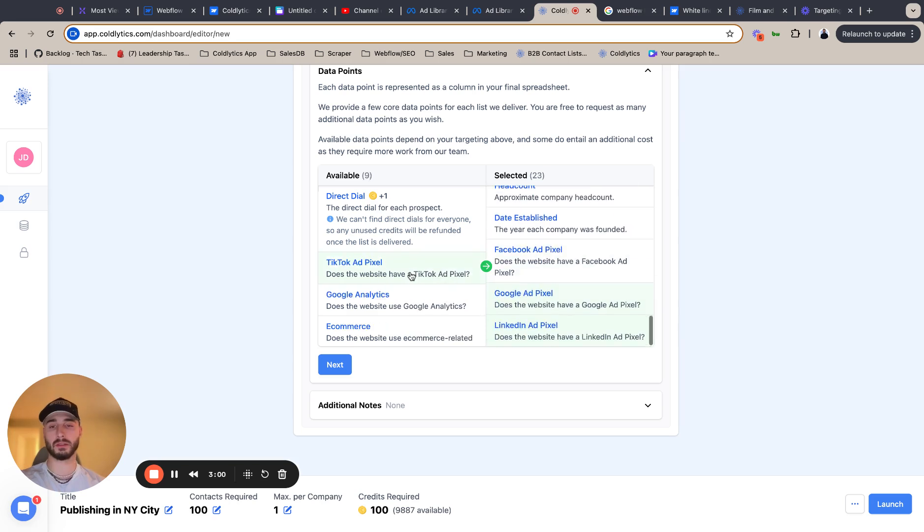
click(411, 275)
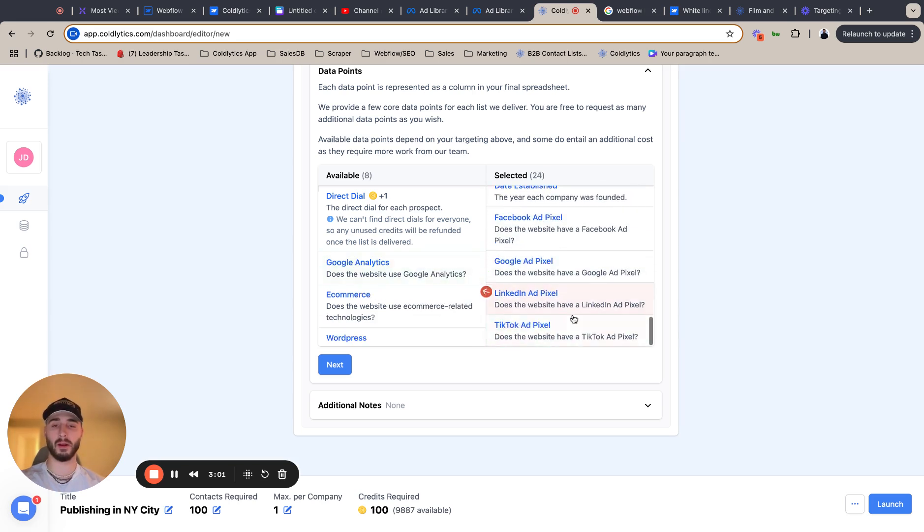
- Add the website data points Google Analytics, Ecommerce, Wordpress and Page Speed to the selection
click(423, 272)
click(422, 272)
click(421, 273)
click(418, 274)
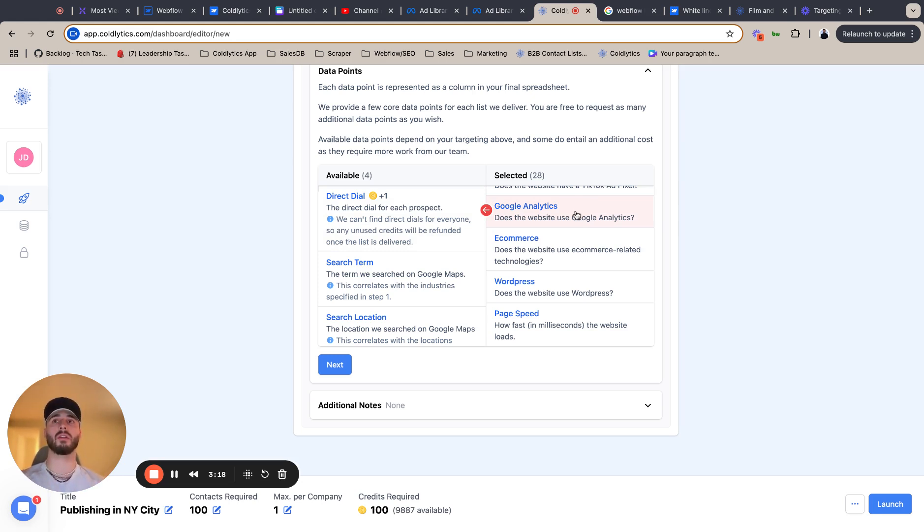
- Add the Google Maps data points Search Term, Search Location and Search Position to the selection
click(411, 288)
click(413, 289)
click(412, 289)
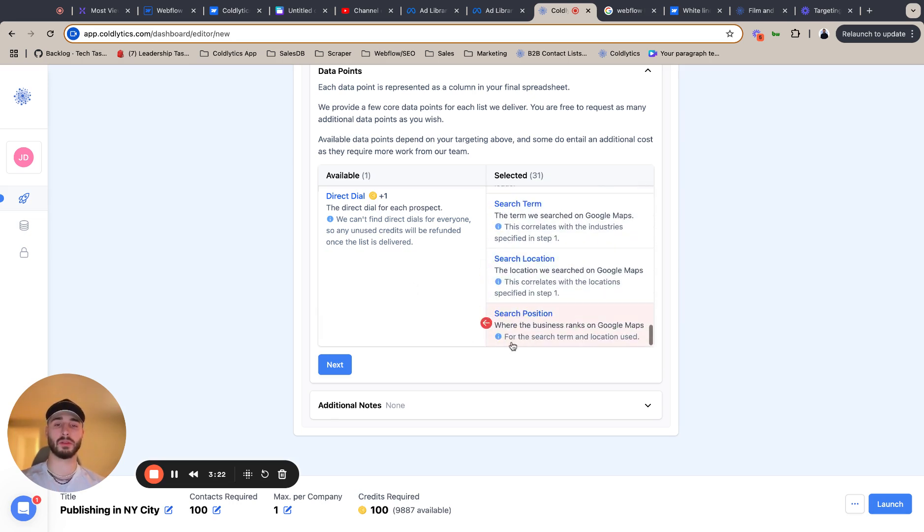
scroll(573, 294, up, 3)
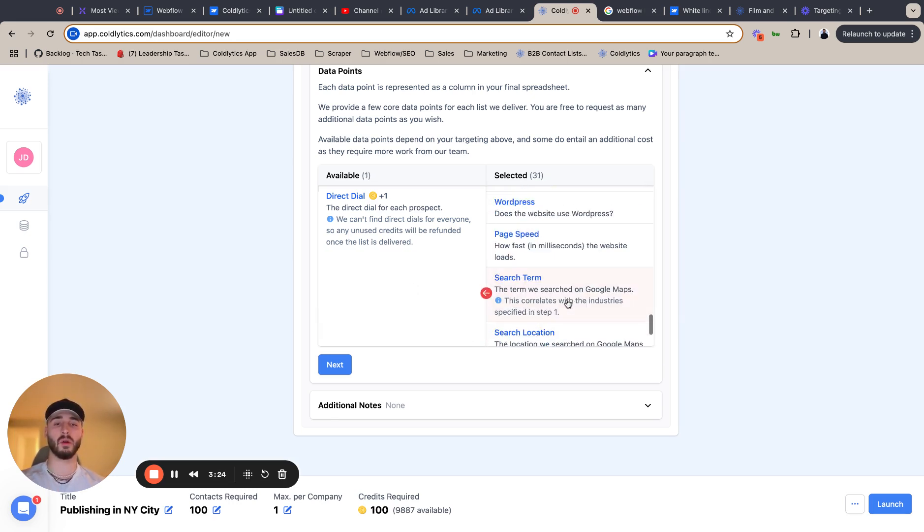
- Finish the data point selection, leave the additional notes empty, and save the task as a draft
click(344, 369)
click(346, 399)
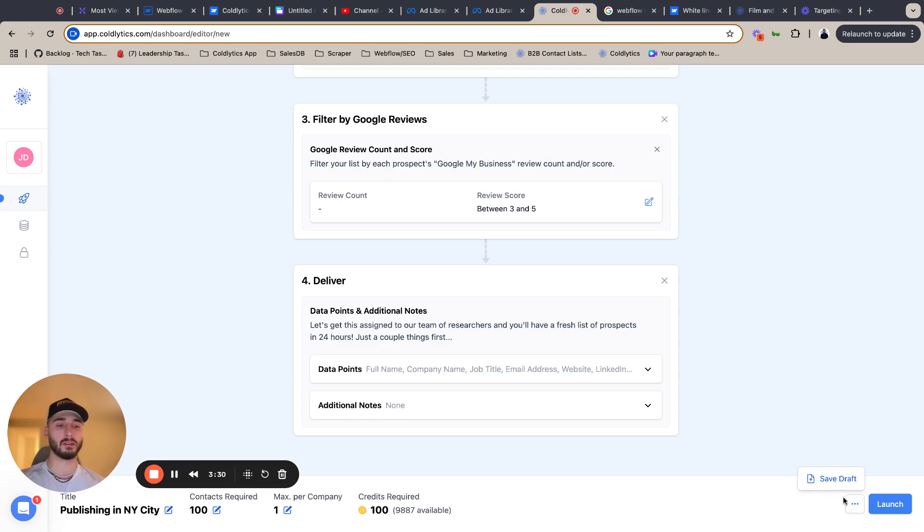
click(831, 478)
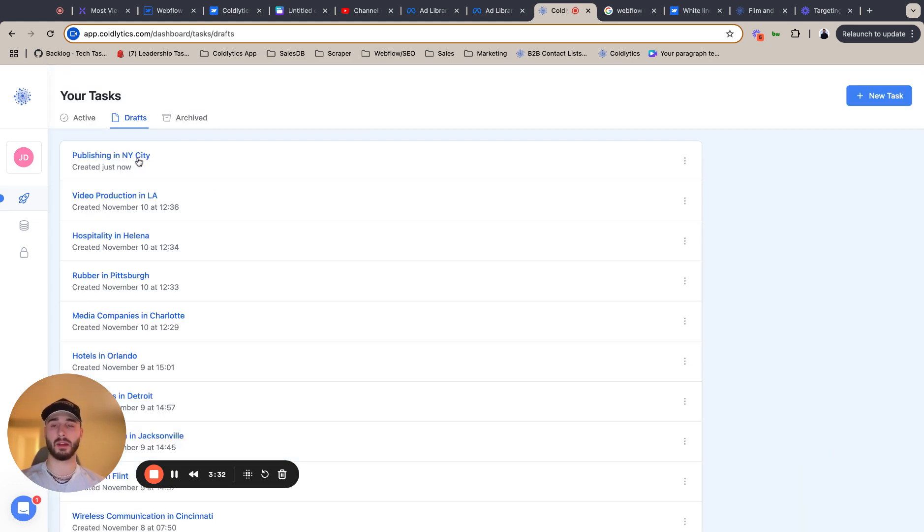
- Reopen the Publishing in NY City draft and launch the task
click(140, 167)
scroll(475, 204, down, 10)
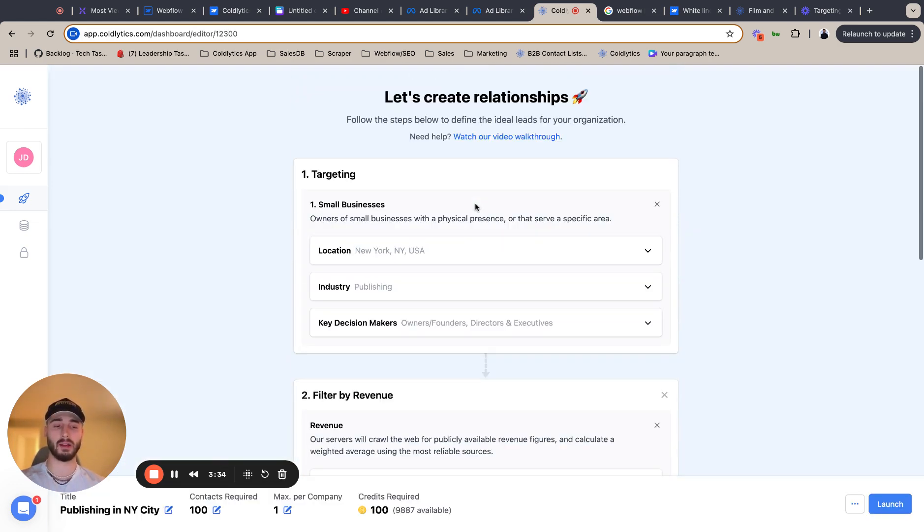
scroll(475, 206, down, 10)
click(897, 511)
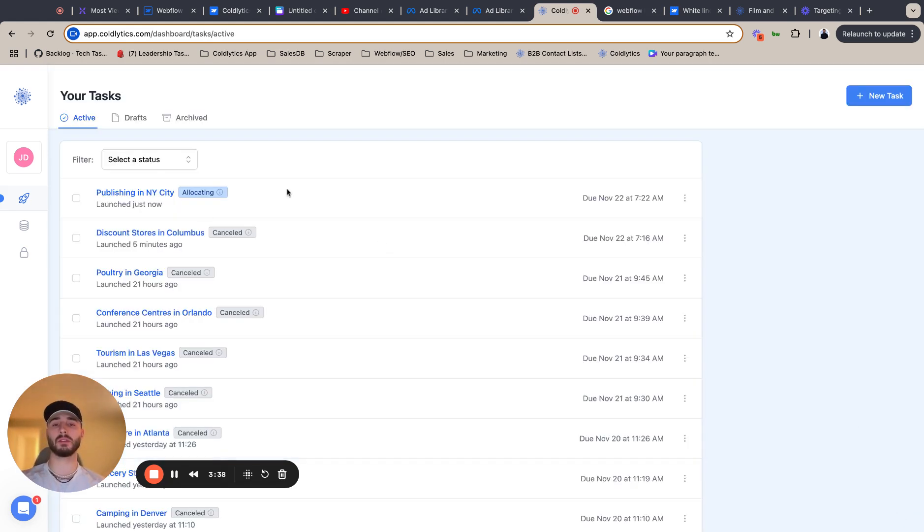
mouse_move(207, 198)
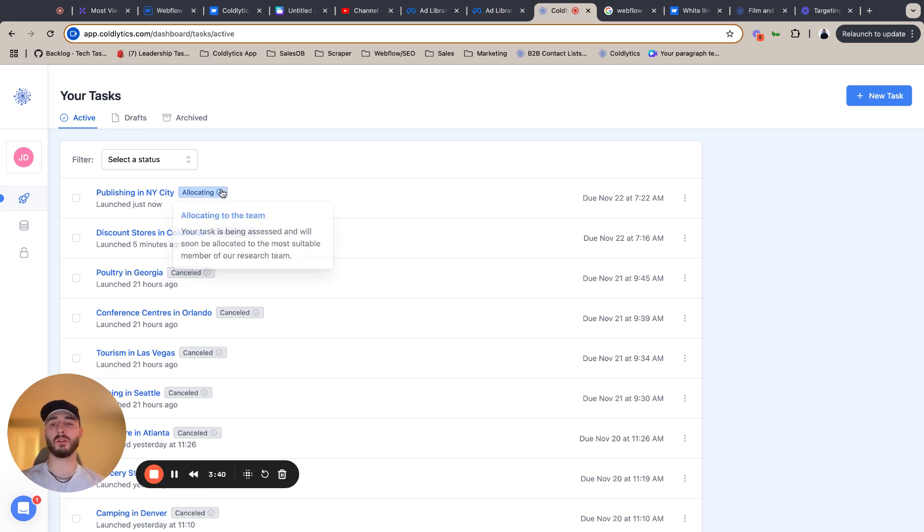